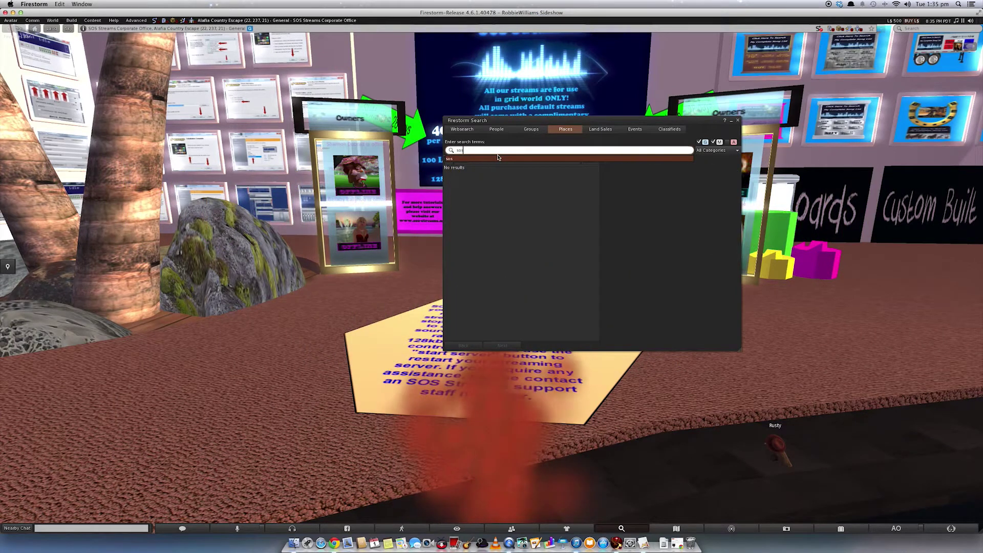
- Search places for "sos" and view the SOS Streams Corporate Office listing
left_click(498, 157)
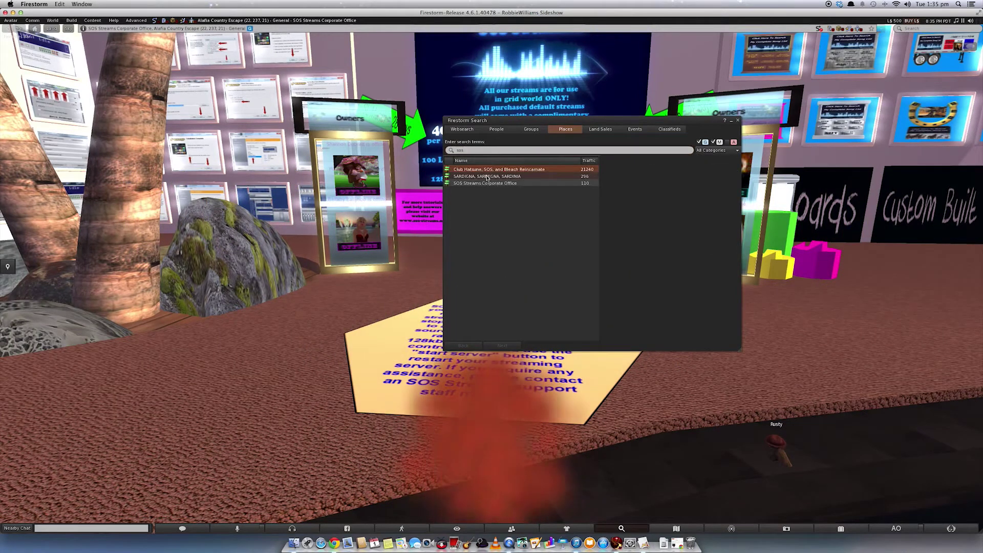
left_click(483, 183)
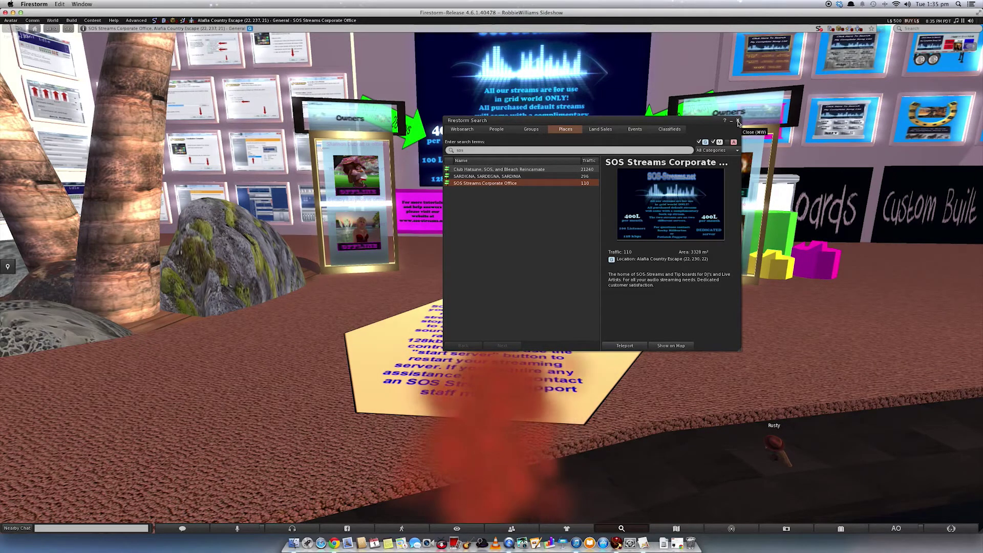
left_click(738, 123)
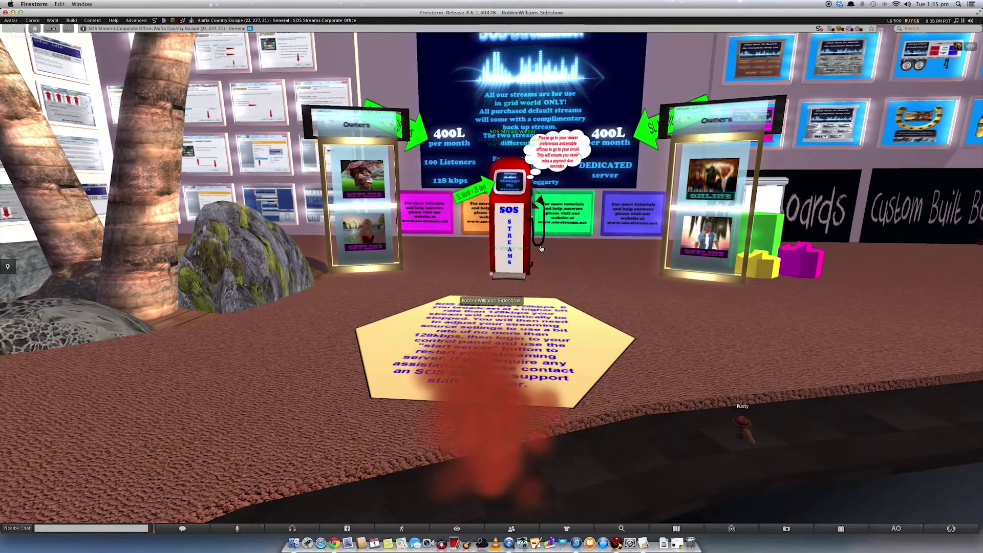
- Pay L$400 to the red SOS Streams vendor to rent a stream
mouse_move(622, 253)
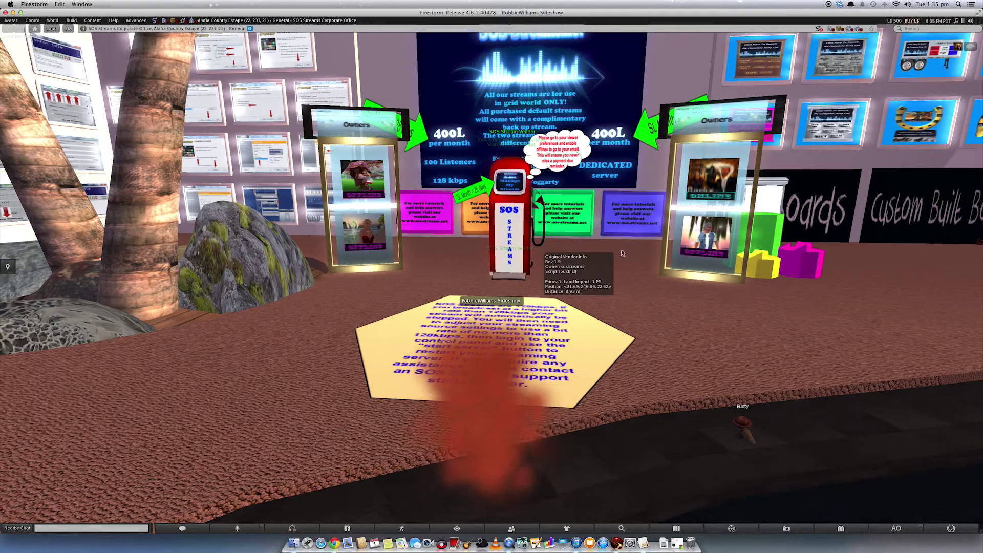
right_click(507, 198)
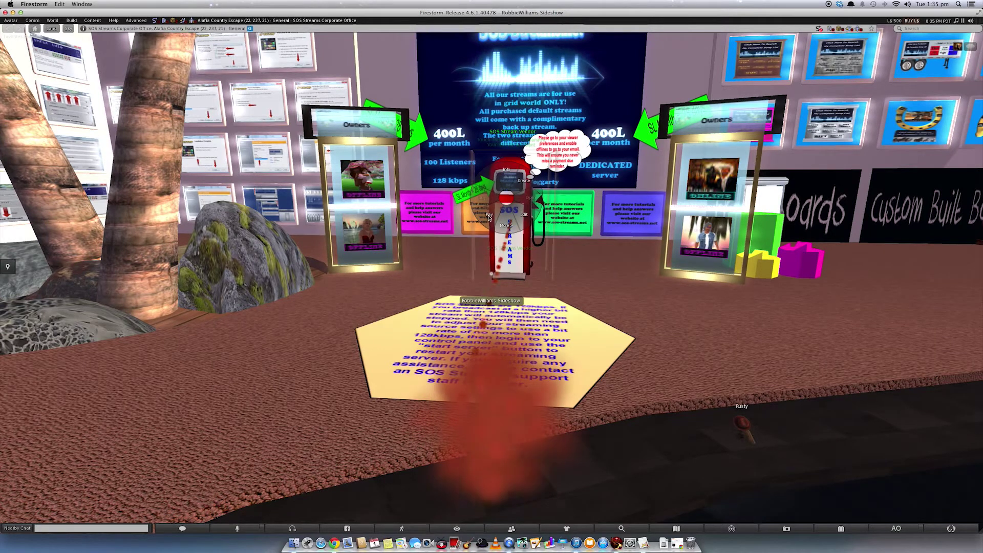
left_click(489, 216)
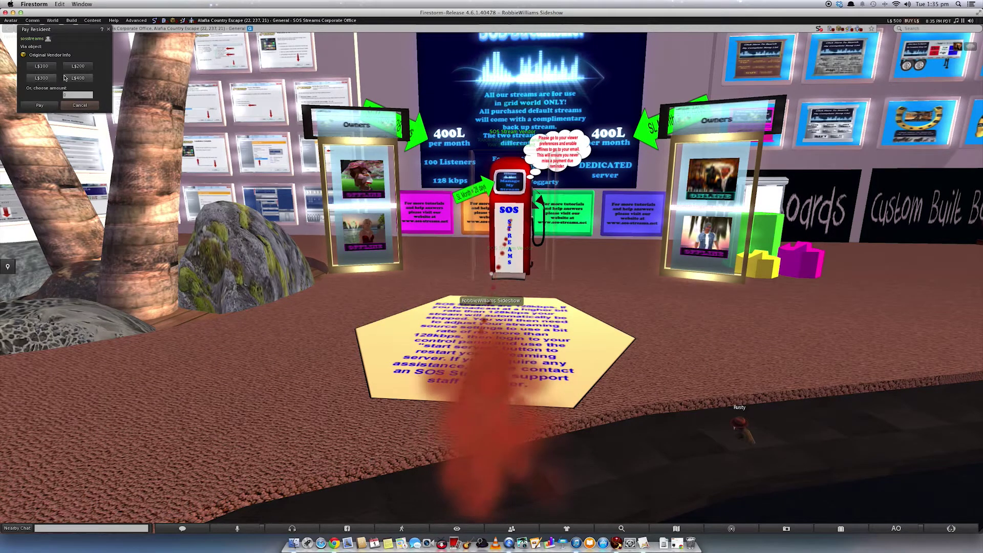
left_click(79, 79)
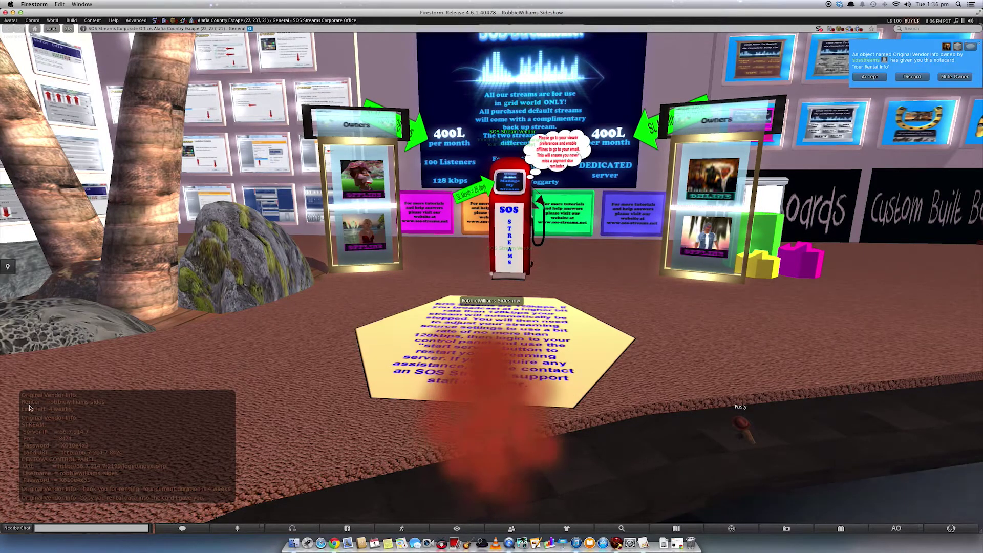
- Open the nearby chat history, move and enlarge it, and copy the vendor's complete rental details
left_click(20, 527)
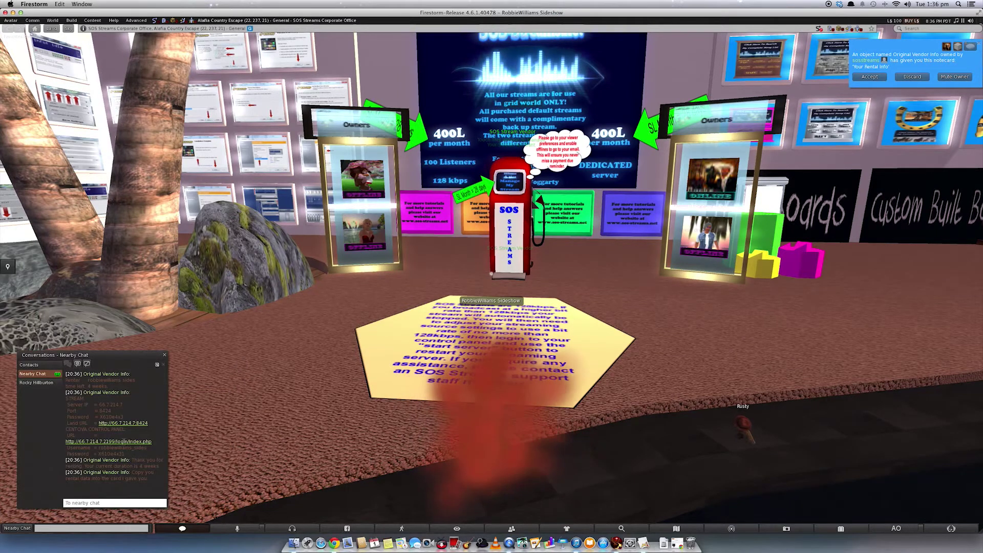
left_click_drag(136, 360, 313, 34)
left_click_drag(343, 183, 462, 293)
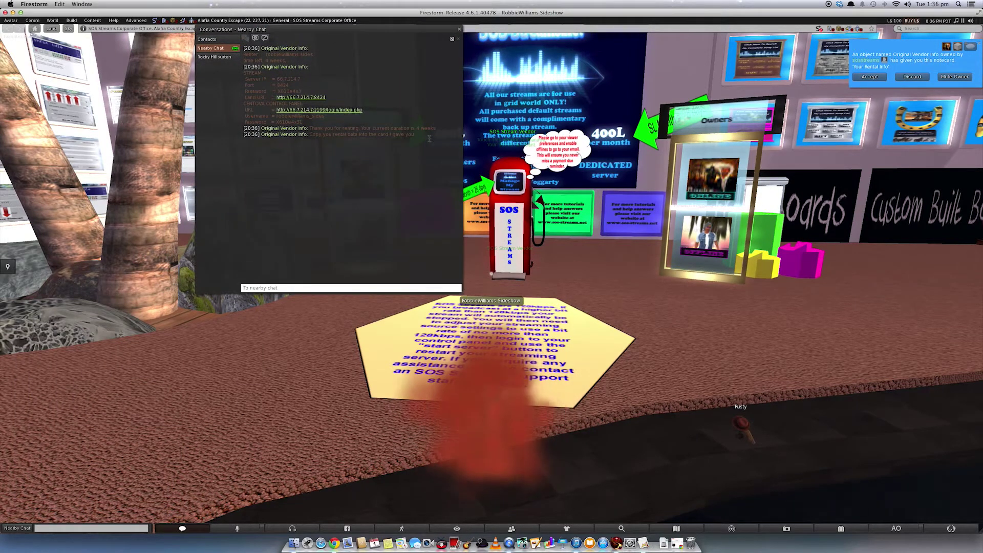
left_click_drag(430, 138, 256, 48)
key("super+c")
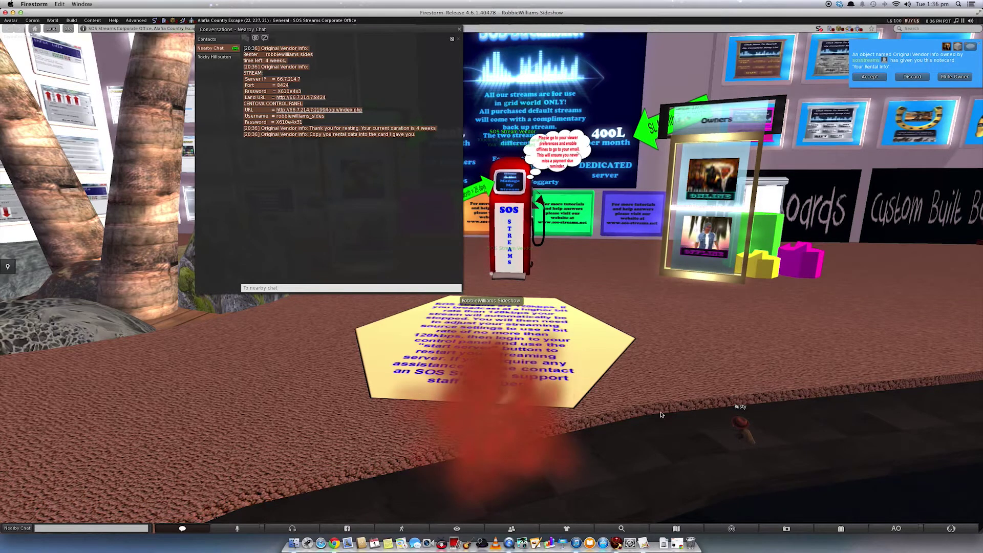
- Create a new notecard in the inventory containing the copied rental details, including the stream and control panel passwords, and close the chat history
left_click(840, 528)
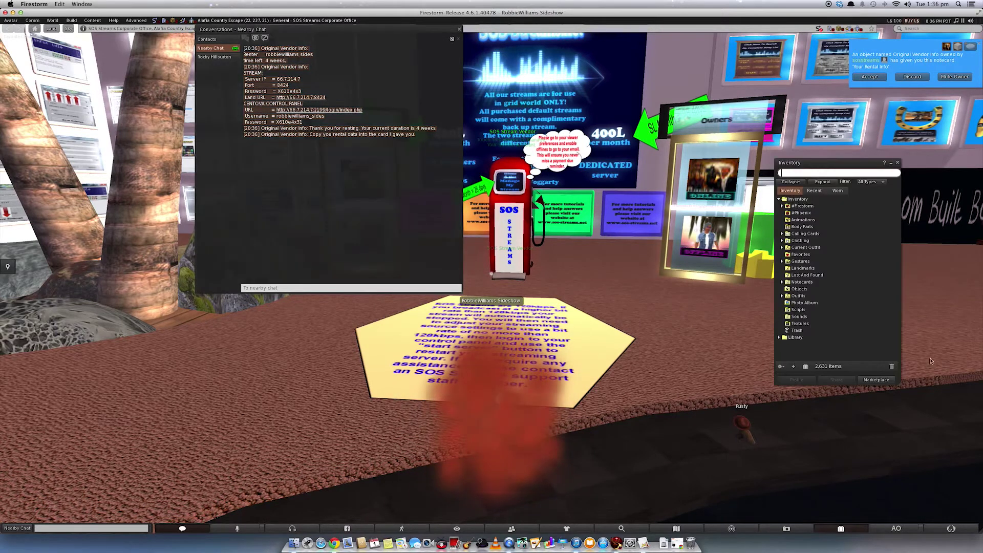
left_click(793, 366)
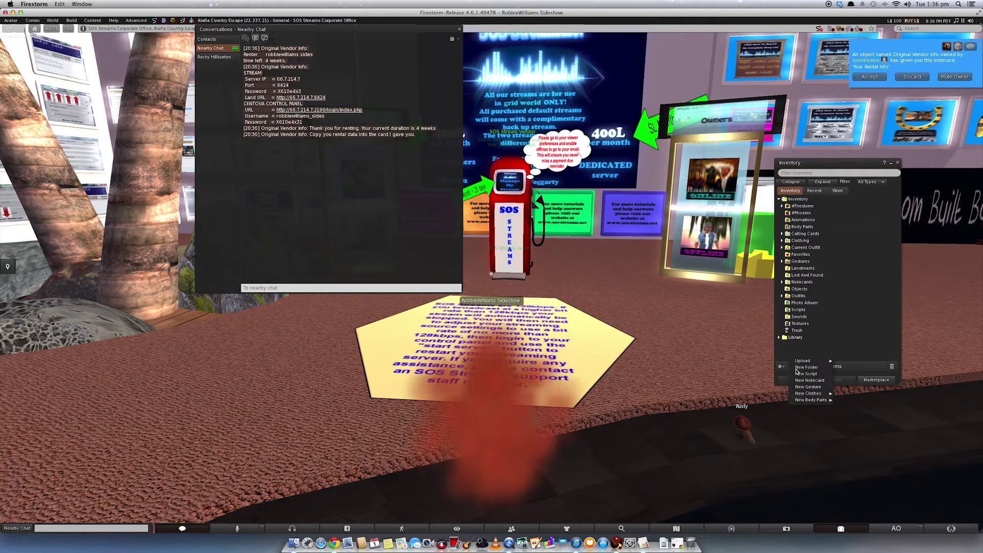
left_click(812, 382)
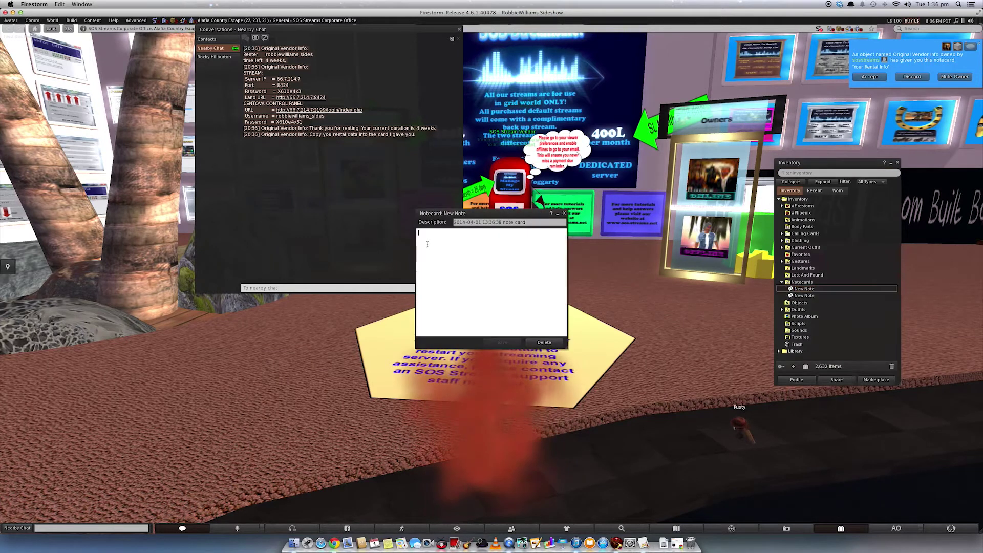
key("super+v")
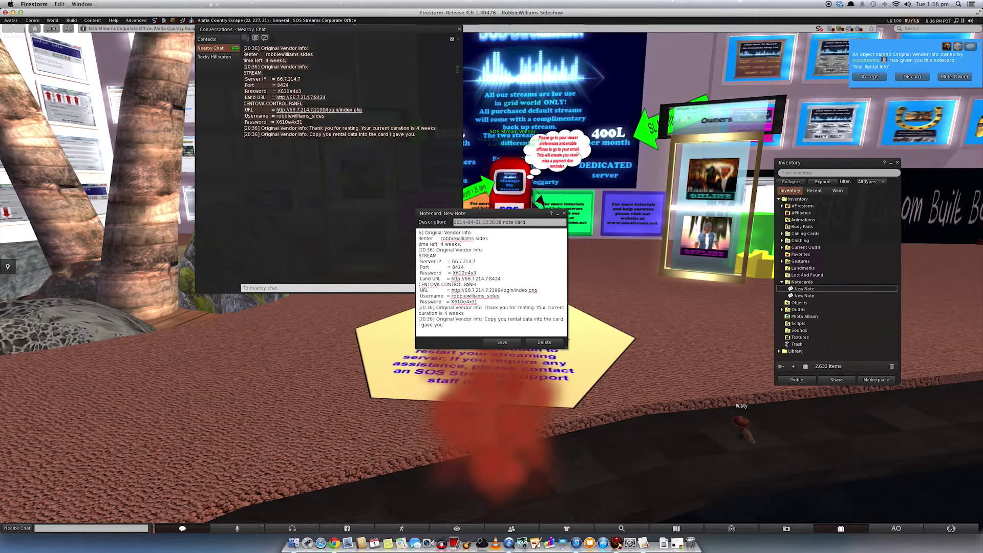
left_click(459, 30)
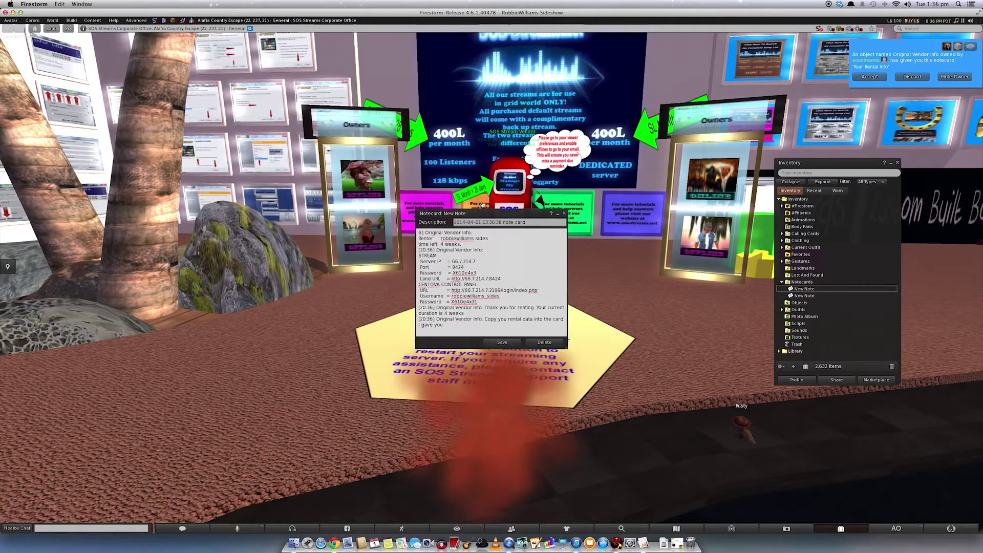
left_click_drag(486, 212, 547, 98)
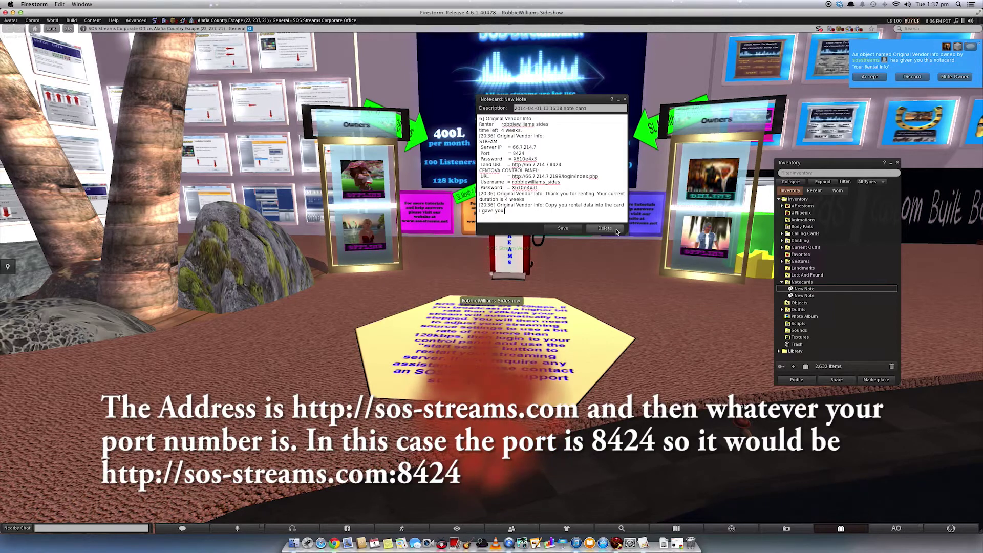
left_click_drag(627, 235, 675, 314)
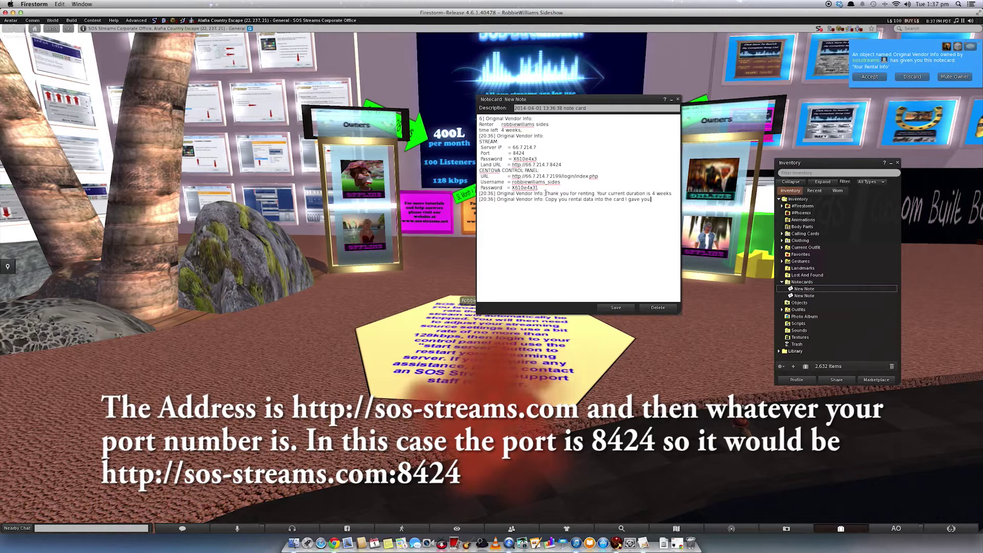
key("Return")
key("Return")
type("http://sos-streams.com:8424")
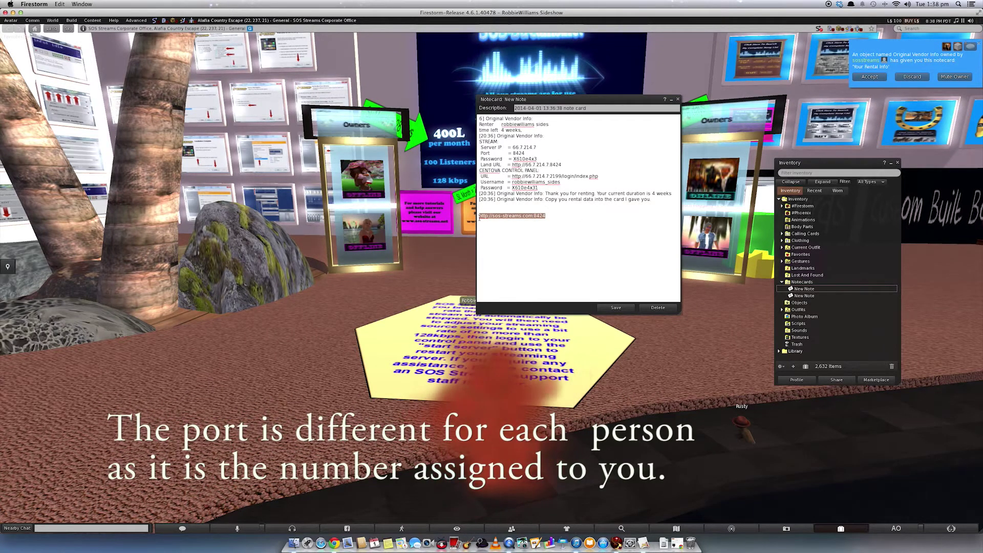
left_click(552, 240)
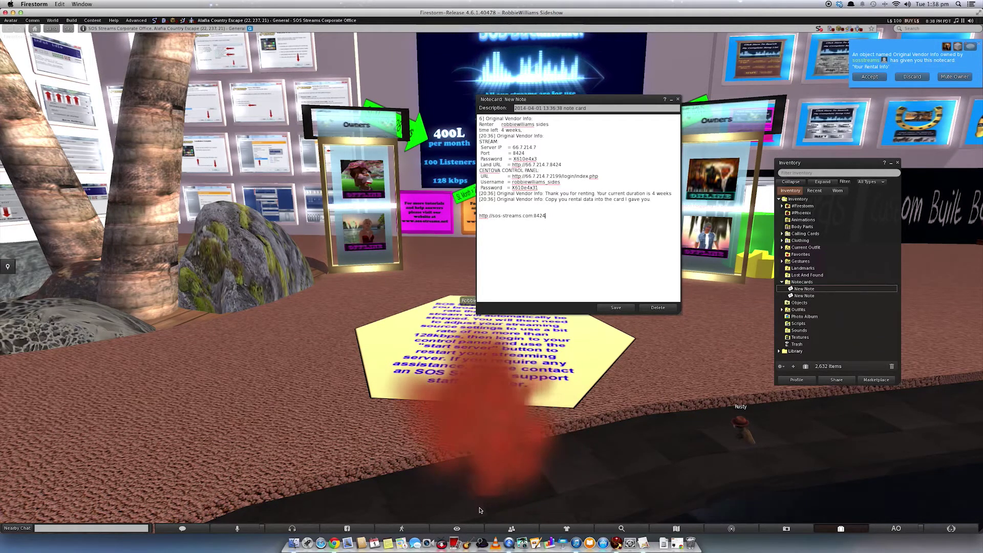
- Switch to butt and start adding a ShoutCast server in its settings, entering the broadcaster's first name as the server name
left_click(643, 543)
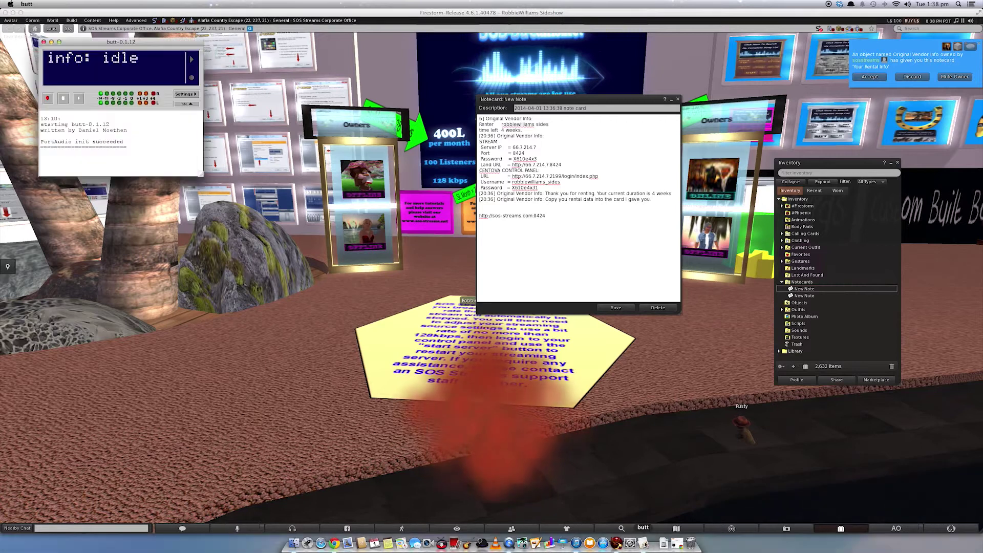
left_click(185, 95)
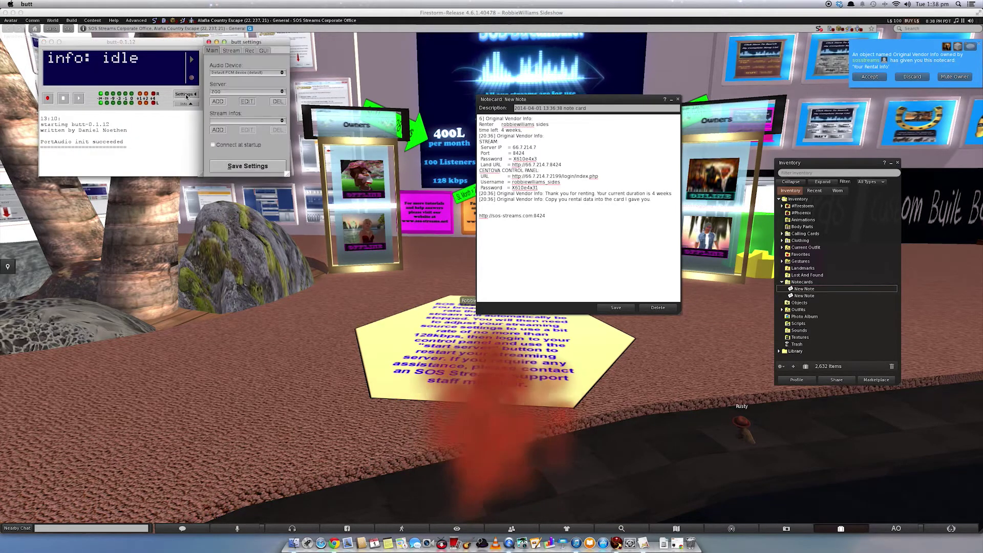
left_click(217, 101)
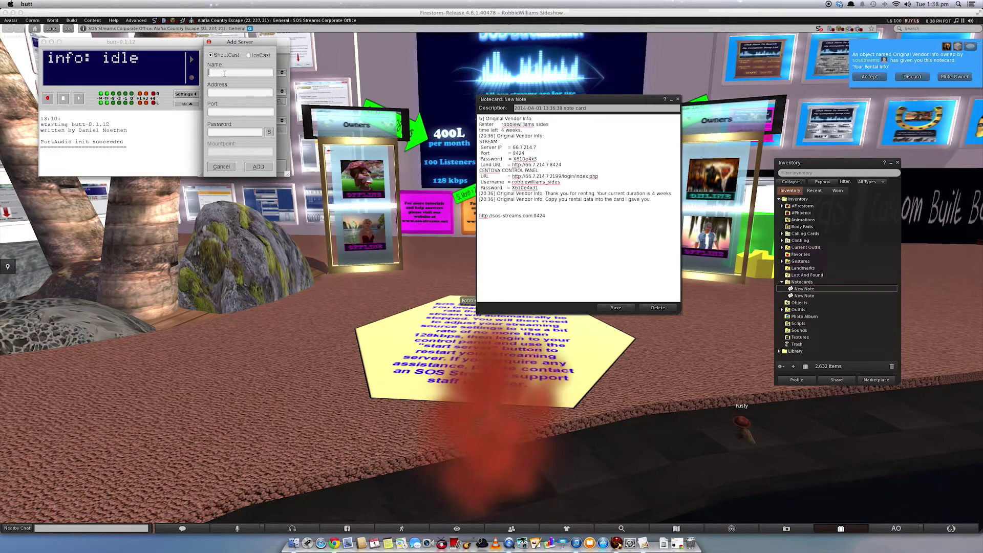
type("robbie")
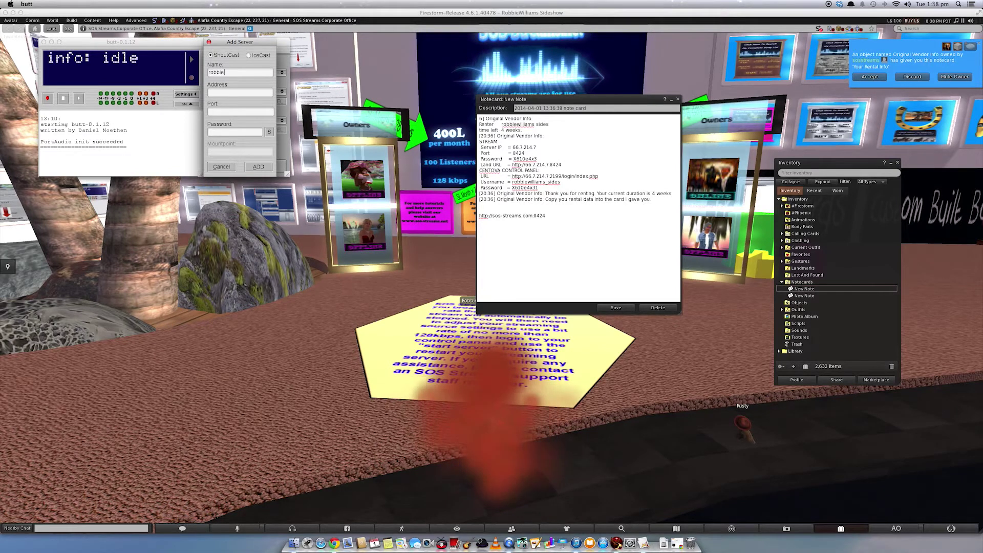
- Set the new server's address to sos-streams.com, copied from the notecard, and its port to 8424
left_click(232, 91)
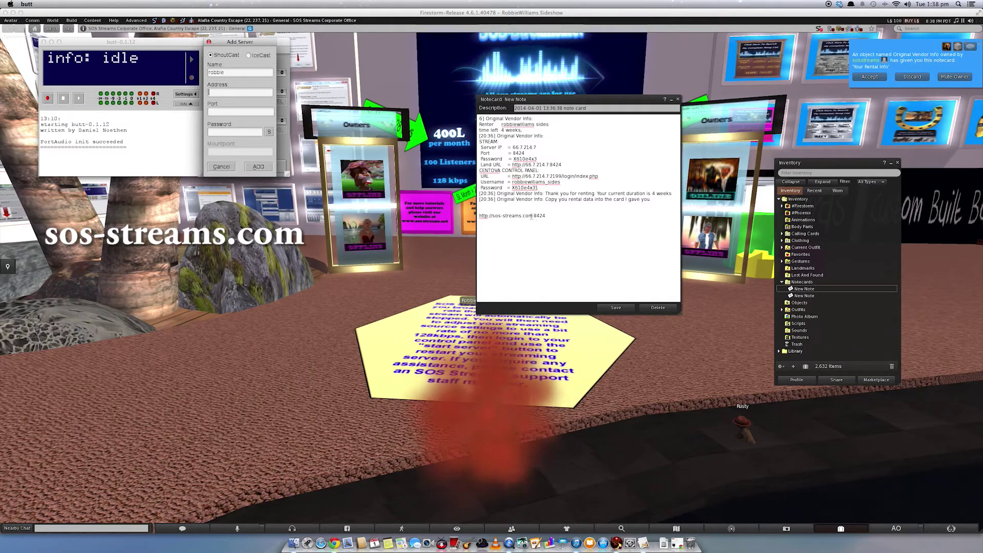
left_click(532, 216)
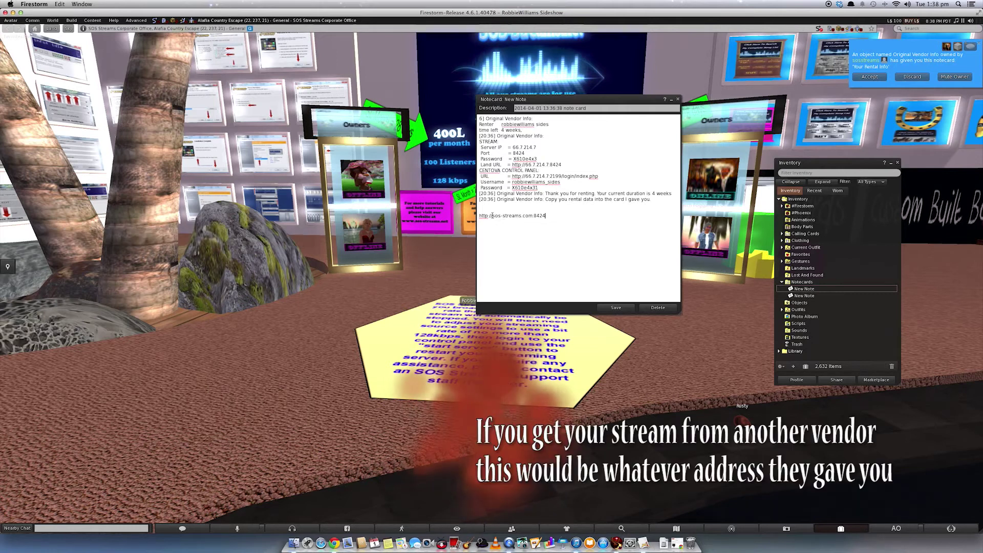
left_click_drag(491, 216, 510, 217)
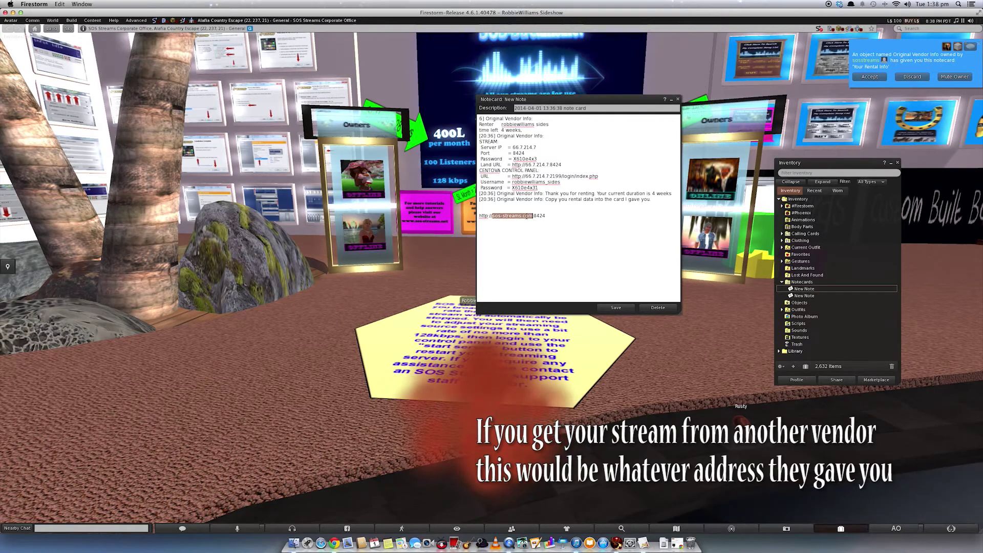
right_click(528, 216)
left_click(536, 227)
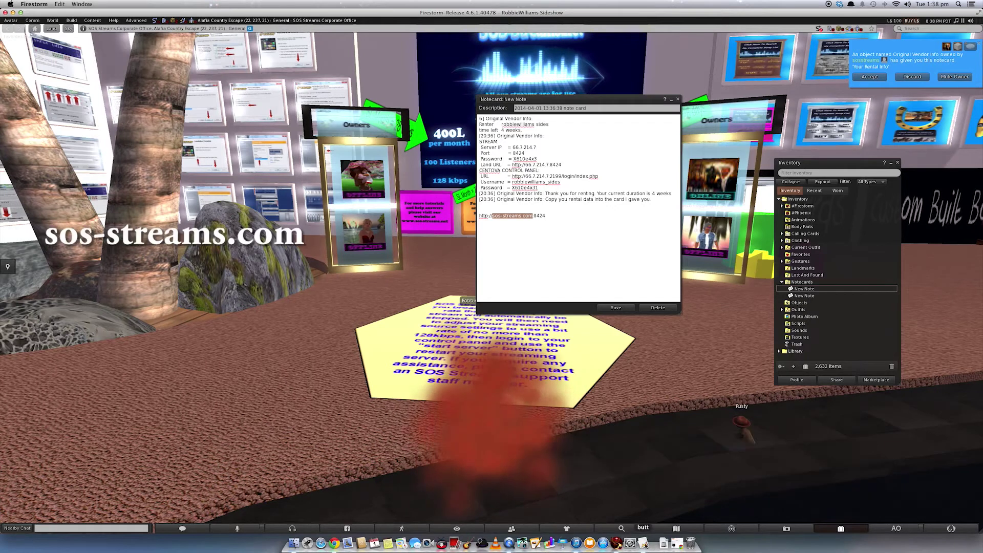
key("super+Tab")
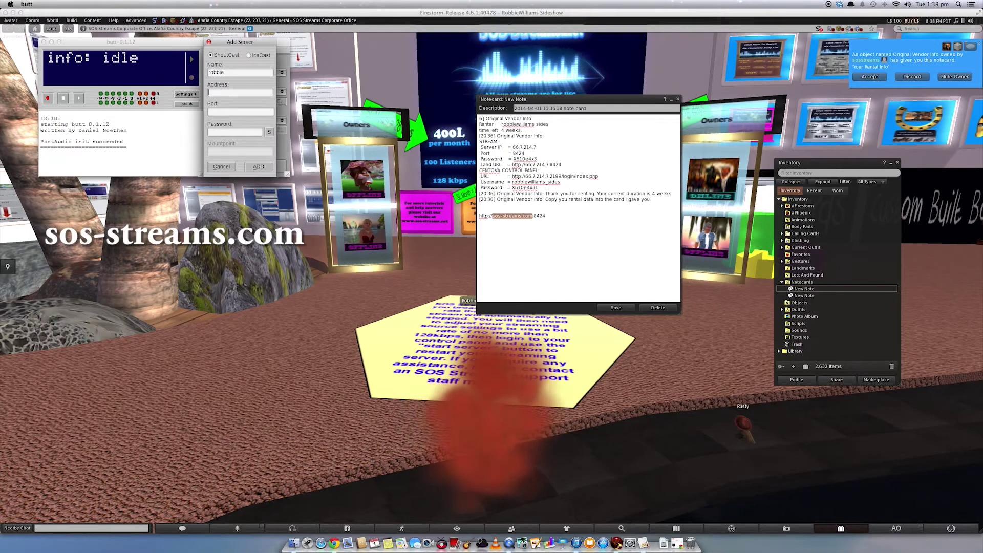
key("super+v")
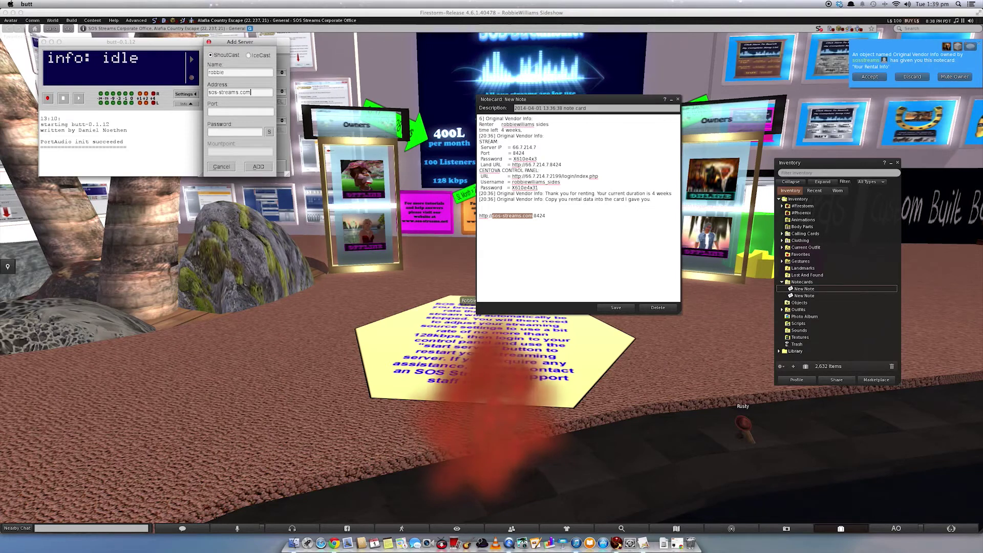
left_click(240, 111)
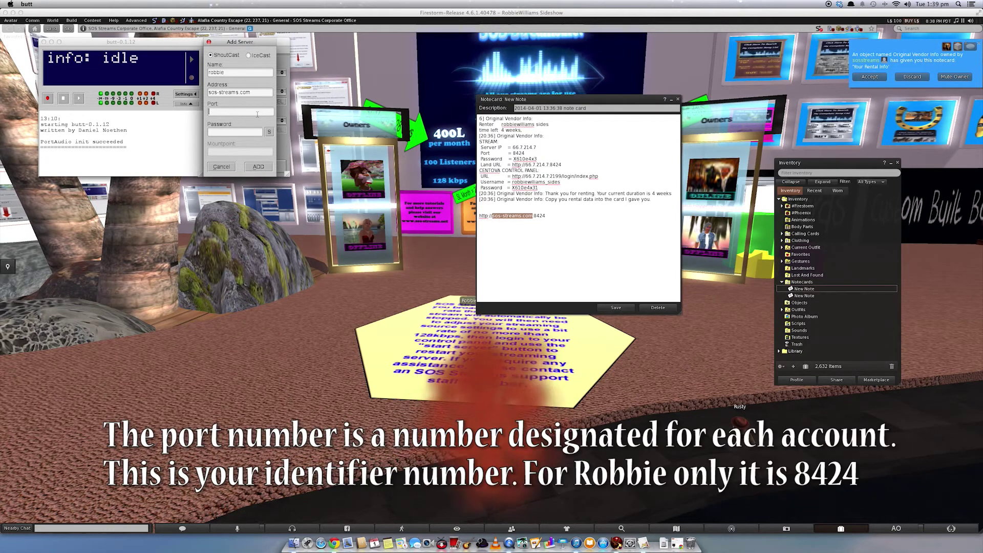
type("8424")
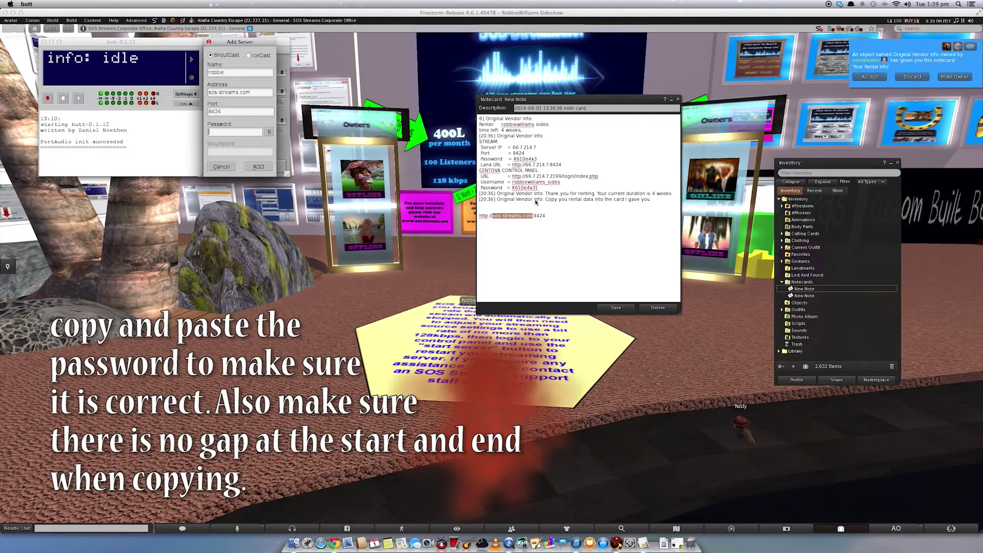
- Copy the stream password from the notecard into the new server's password field in butt, check it unmasked, and add the server
left_click(539, 163)
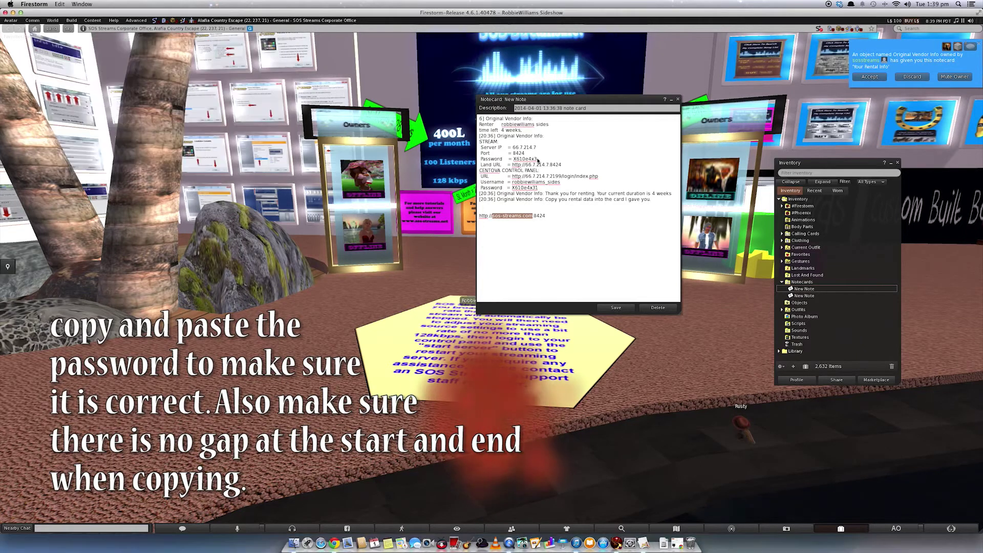
left_click_drag(536, 159, 522, 159)
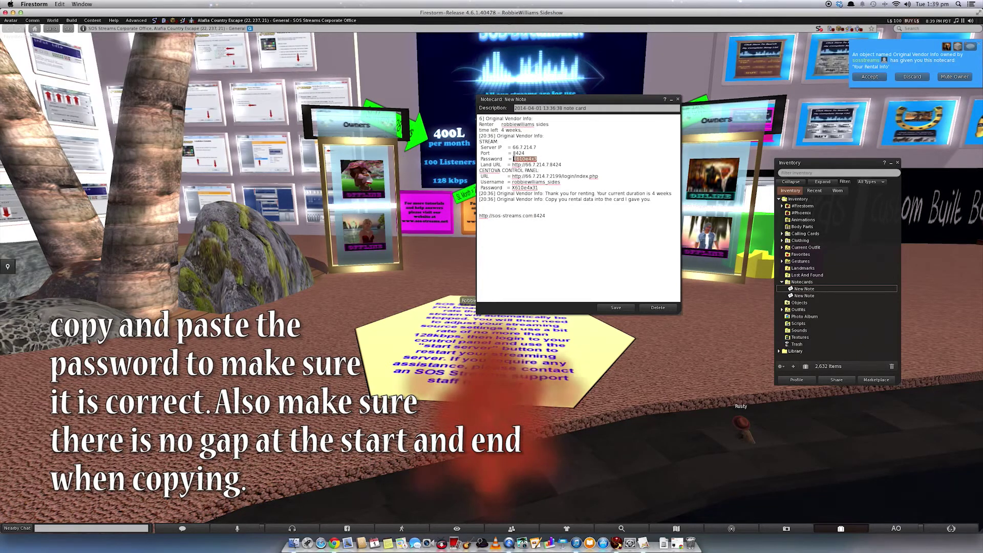
right_click(523, 160)
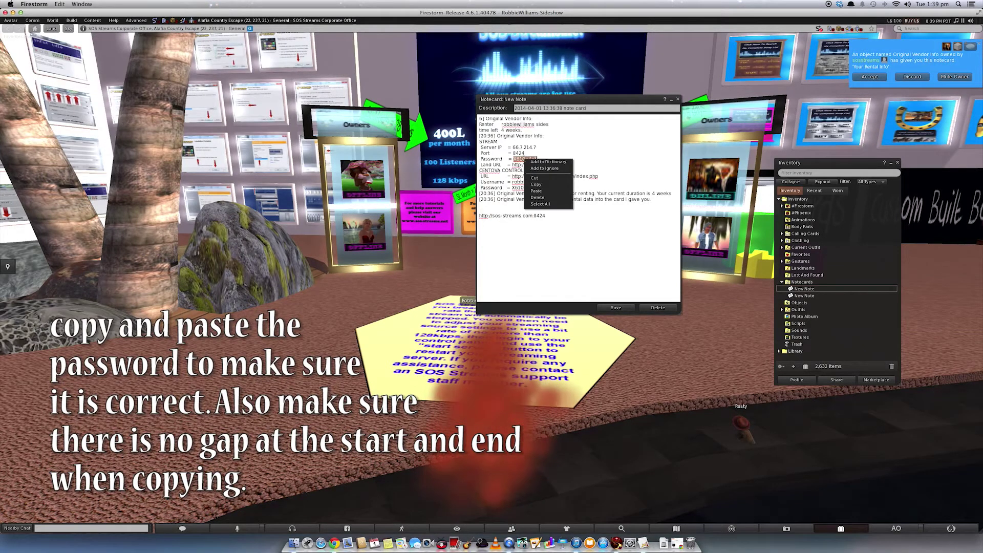
left_click(535, 185)
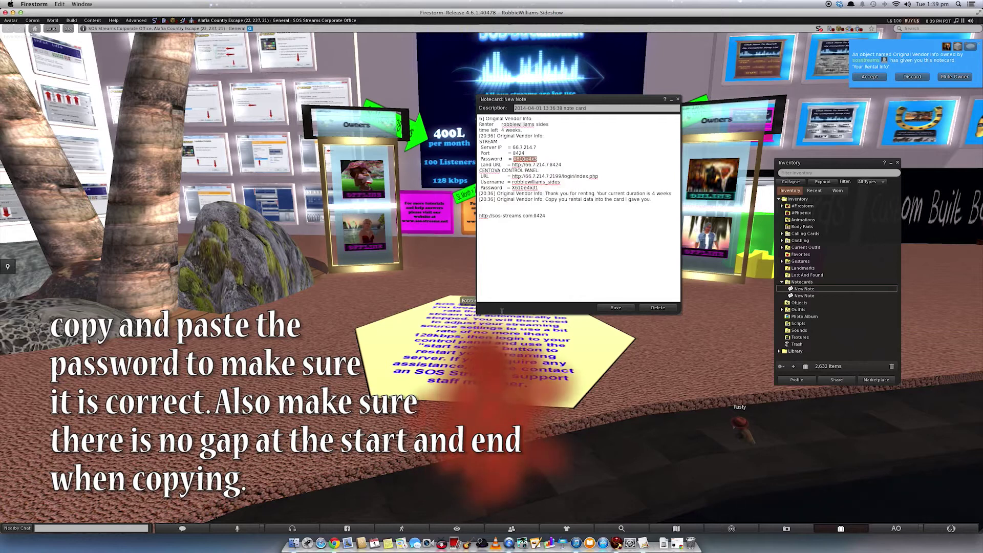
left_click(643, 543)
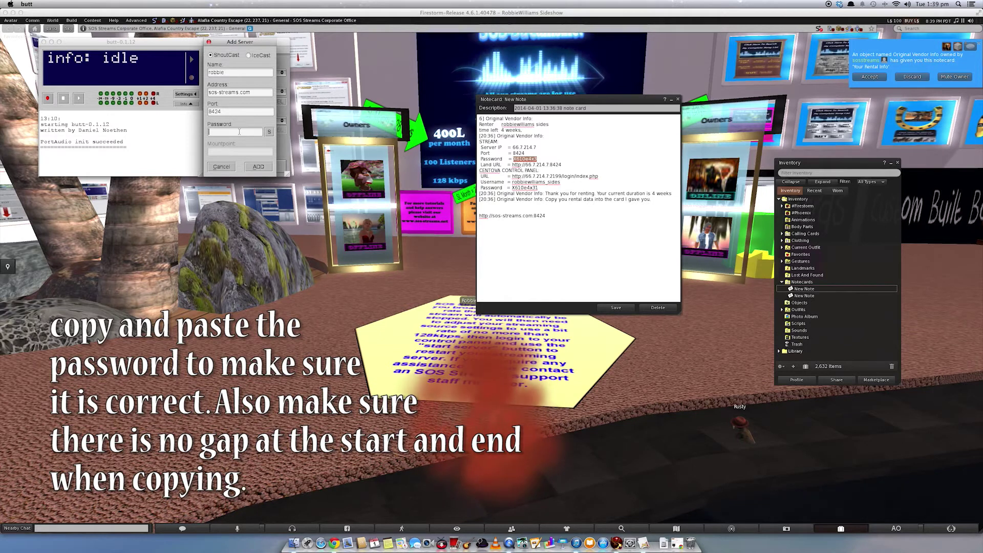
key("super+v")
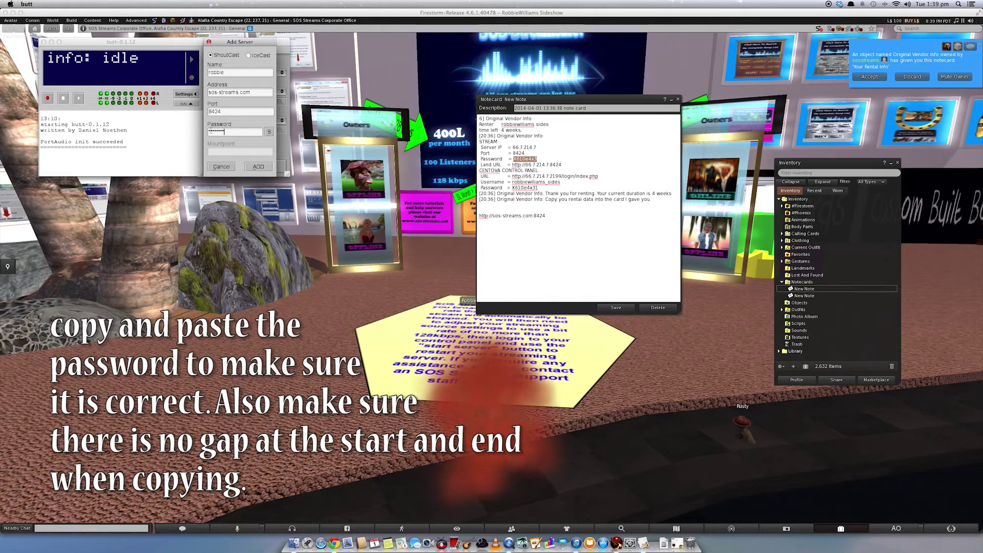
left_click(268, 132)
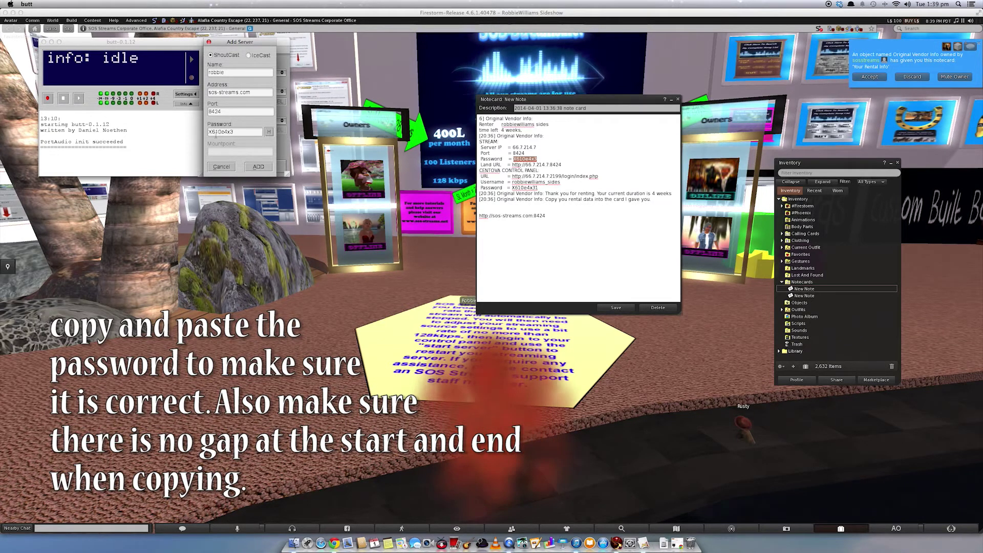
left_click(269, 132)
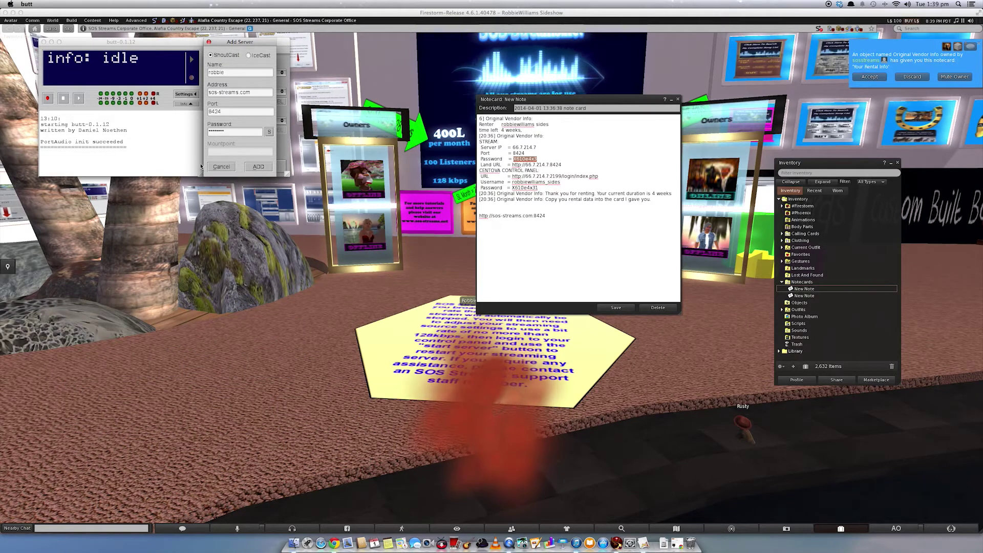
left_click(258, 167)
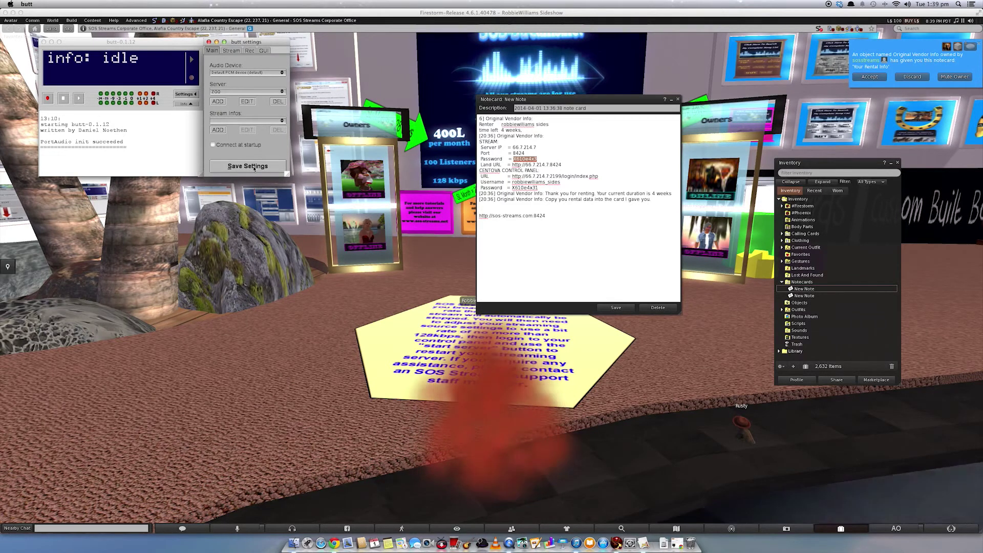
- Save the butt settings and select the newly added server as the active one
left_click(254, 166)
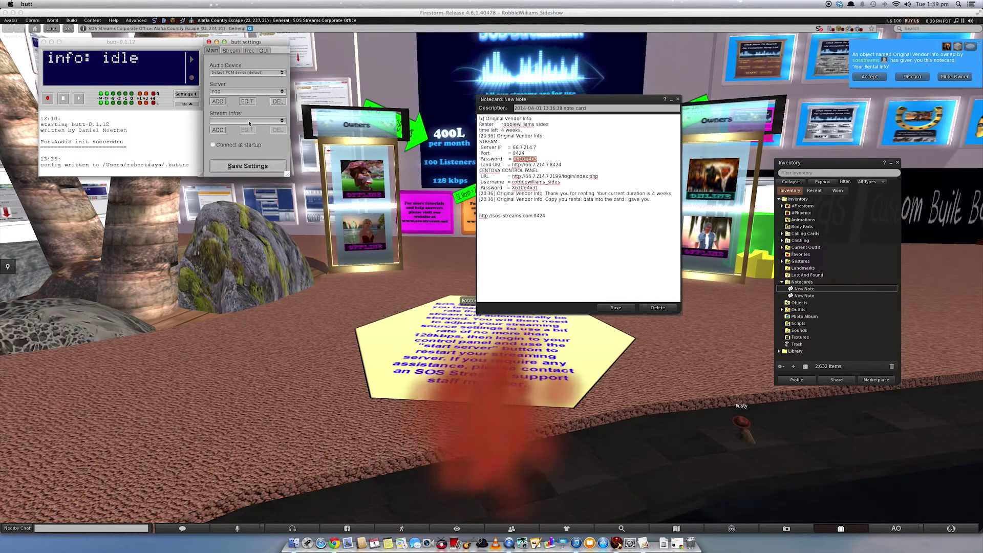
left_click(255, 91)
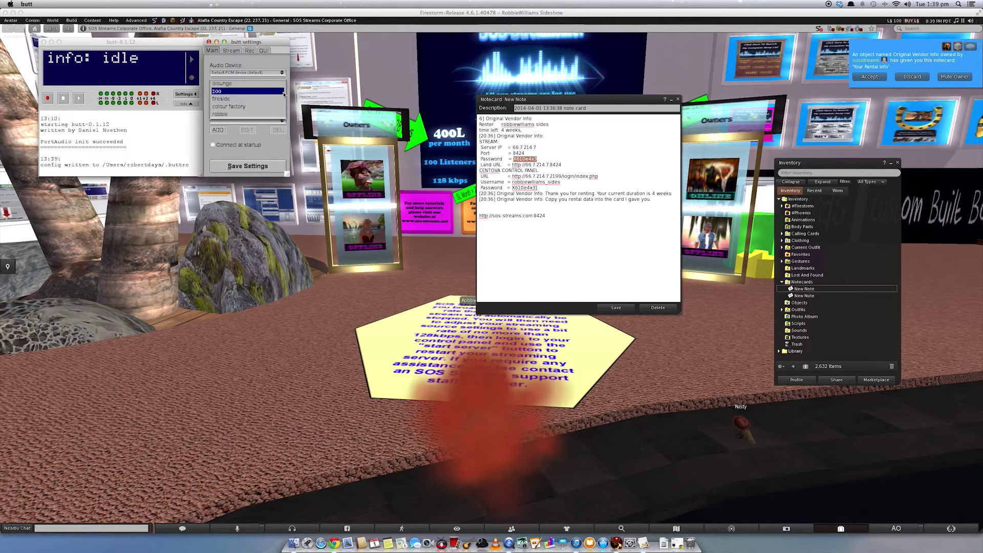
left_click(241, 114)
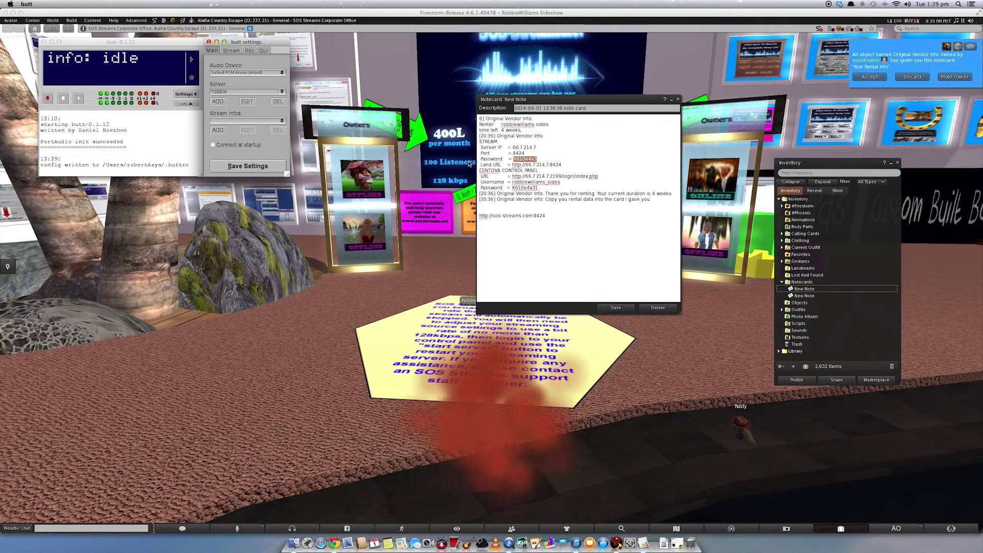
left_click(555, 221)
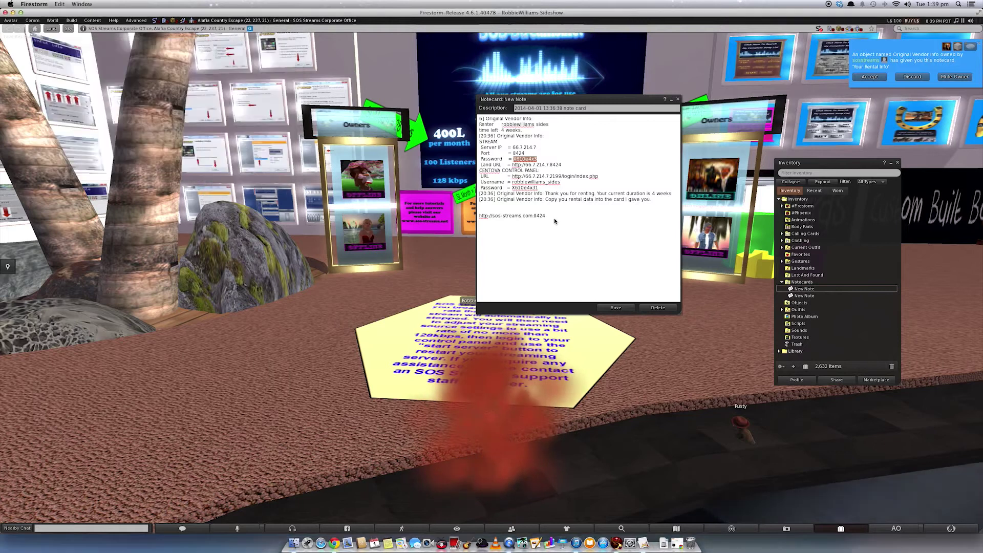
left_click_drag(545, 216, 478, 212)
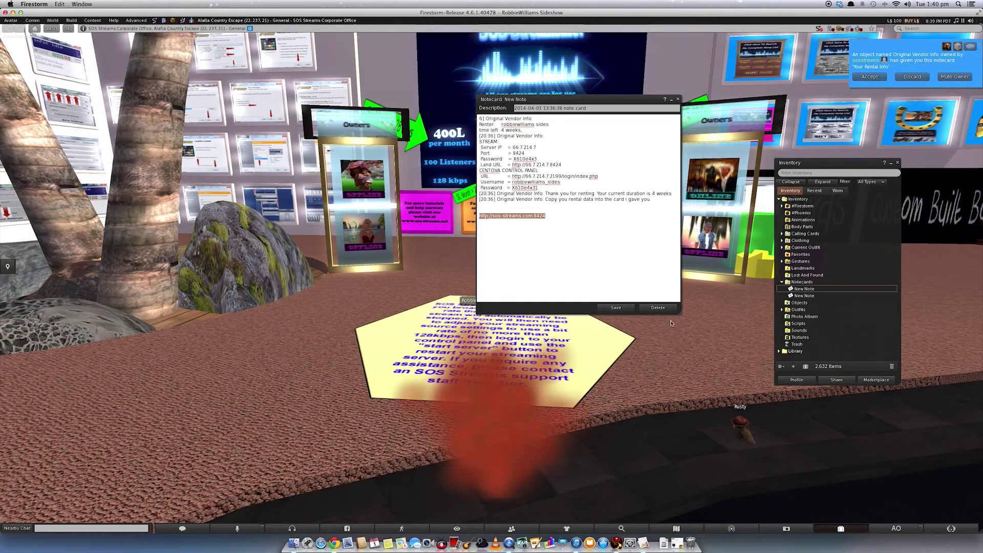
left_click(613, 307)
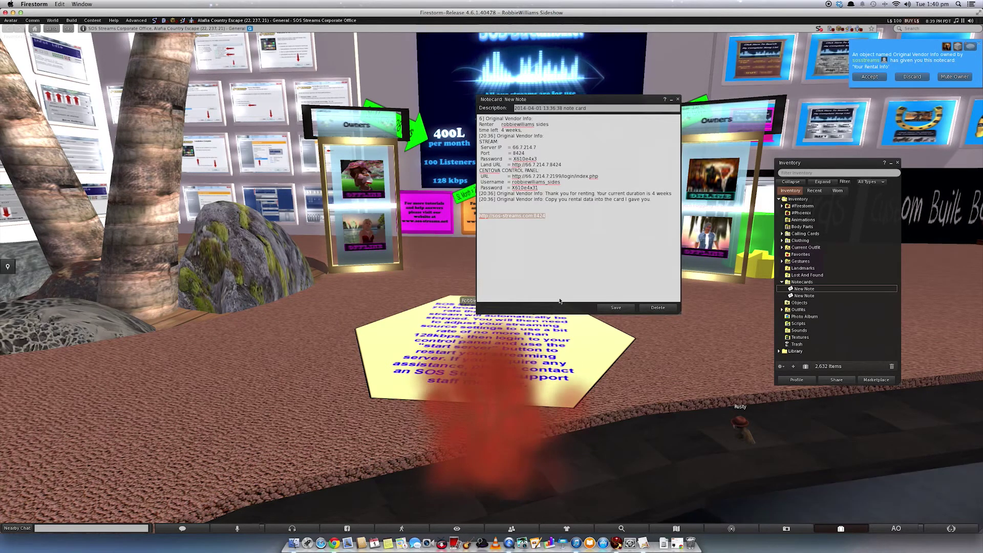
left_click_drag(633, 97, 832, 134)
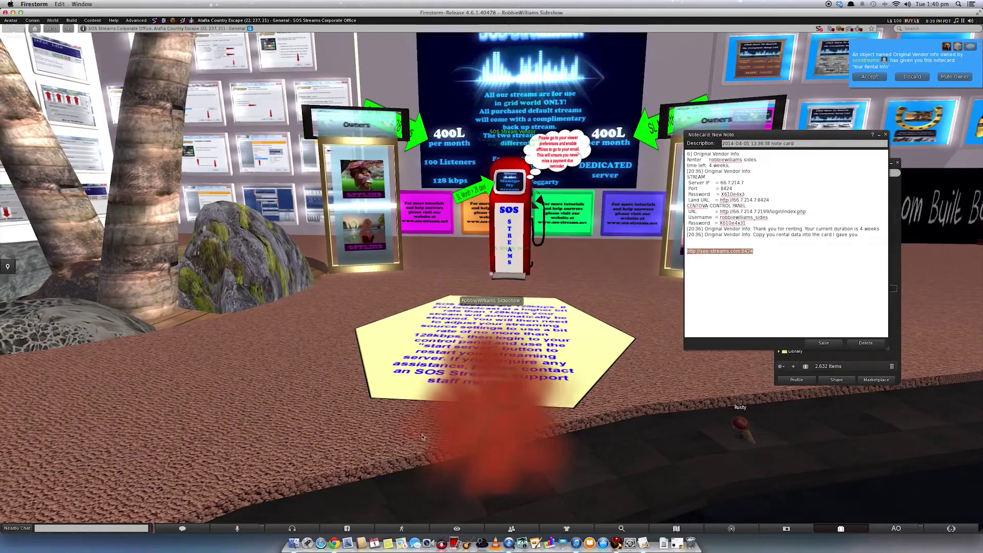
- Walk the avatar across the SOS Streams office to the wall of "How to set up B.U.T.T encoder" boards
left_click(473, 420)
key("Up")
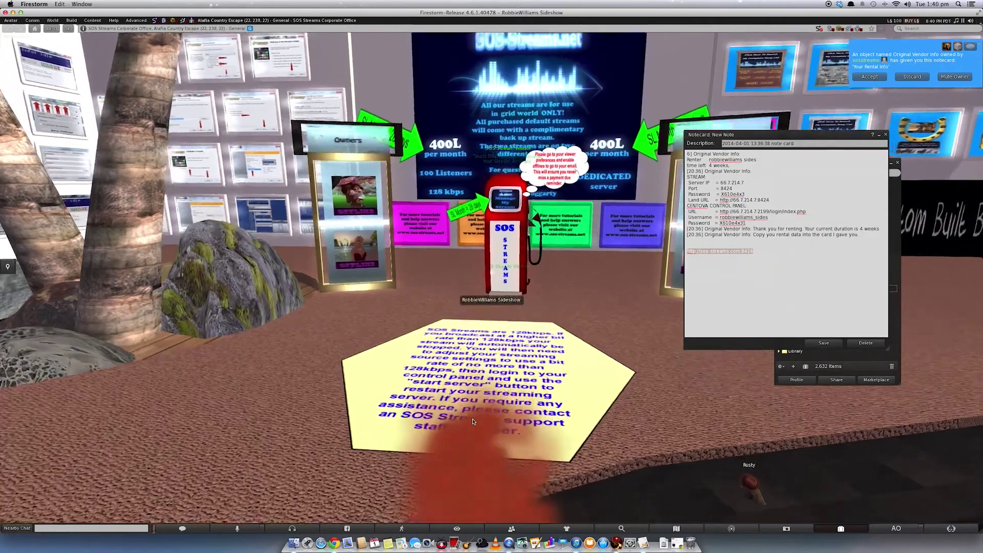
key("Up")
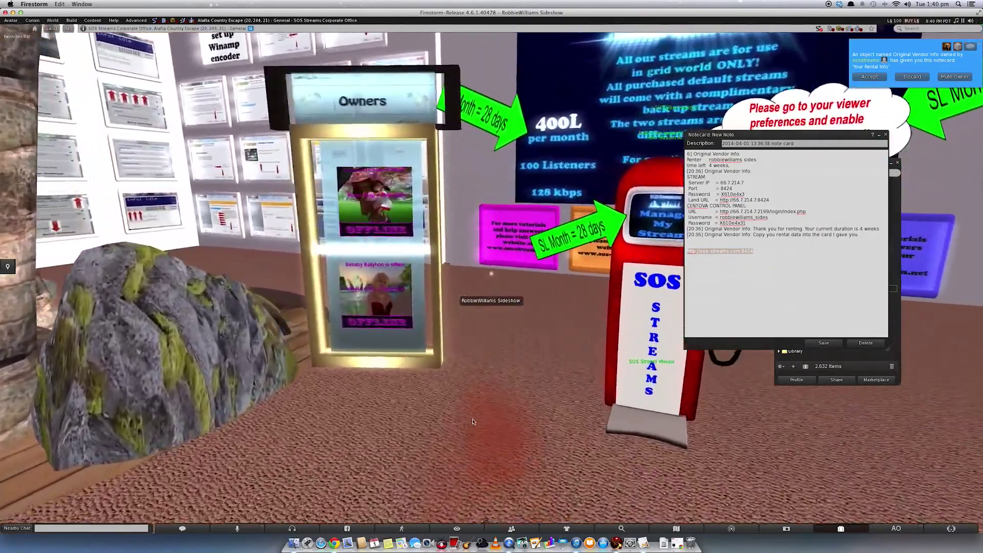
key("Left")
key("Up")
key("Left")
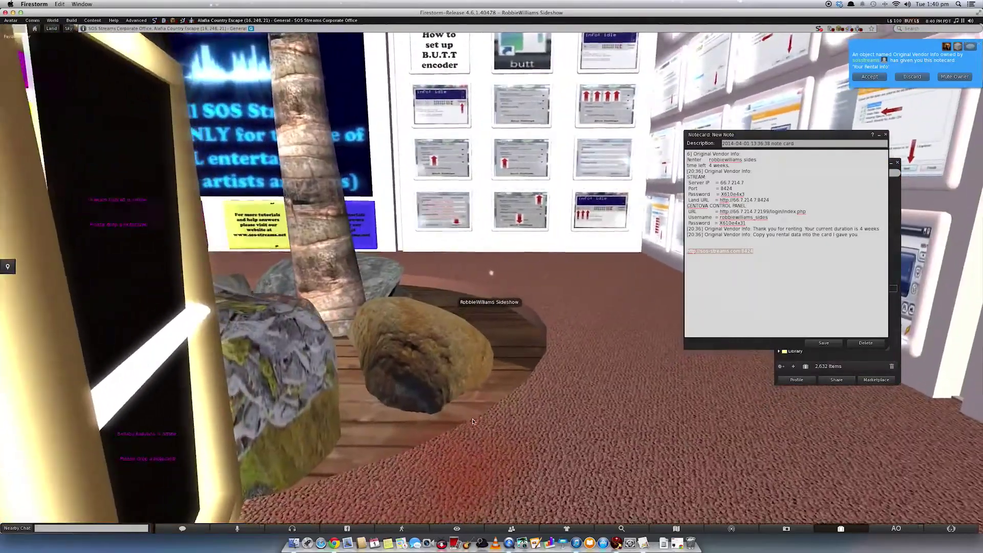
key("Up")
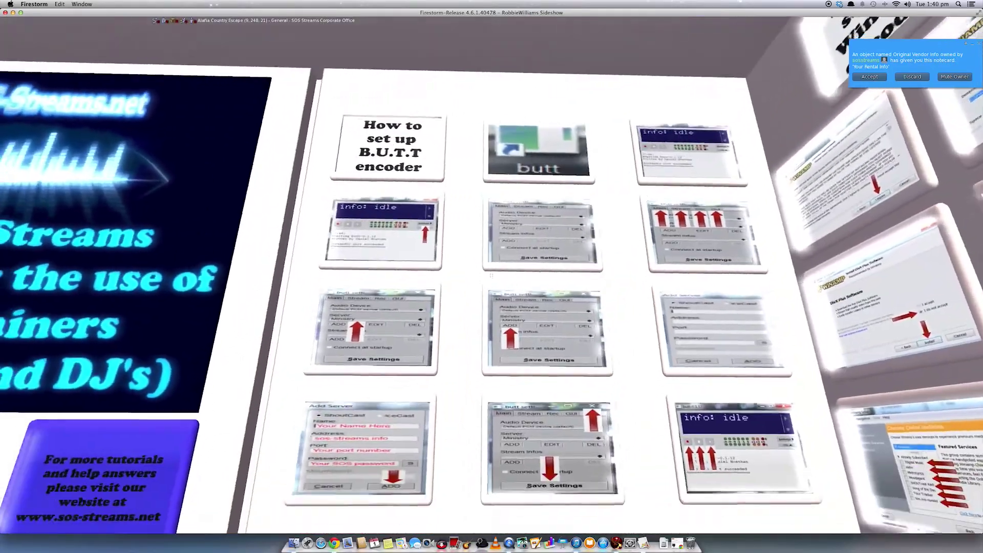
- Examine the B.U.T.T and Winamp encoder setup boards in first-person view, and return to the normal camera
key("Right")
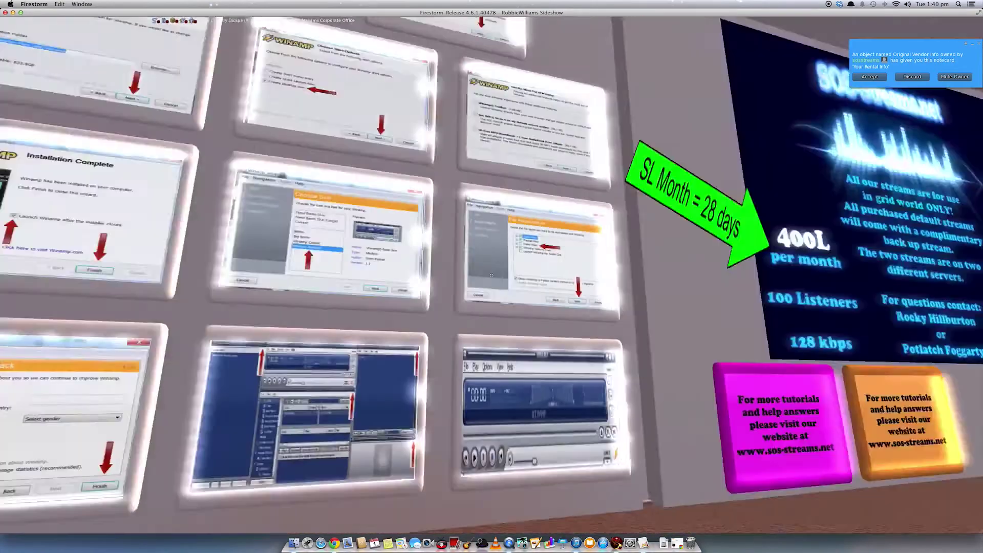
key("Left")
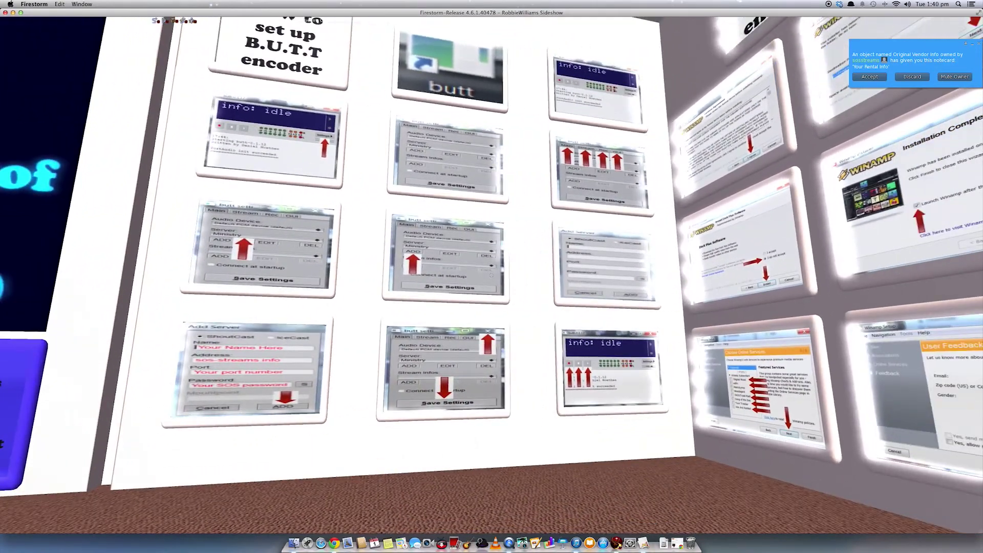
key("Right")
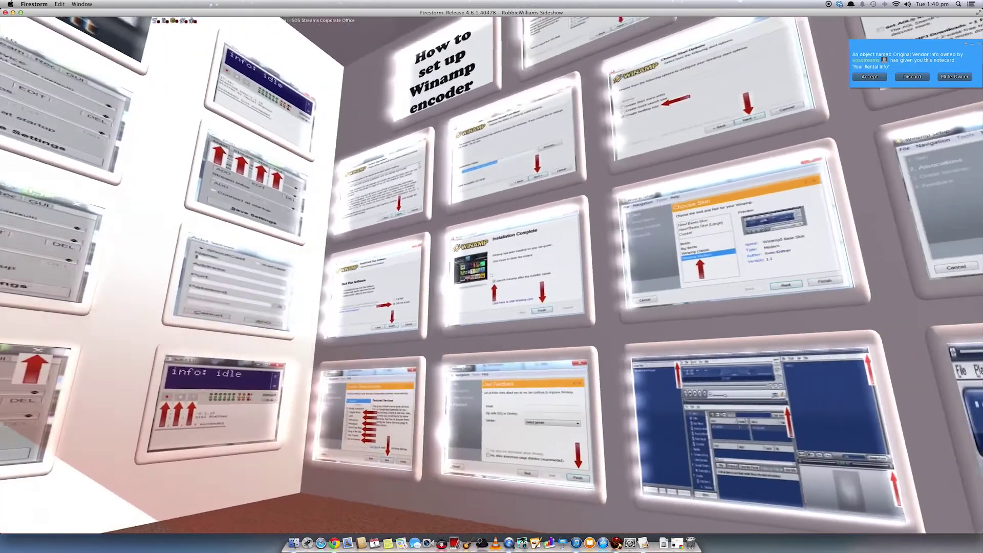
key("Right")
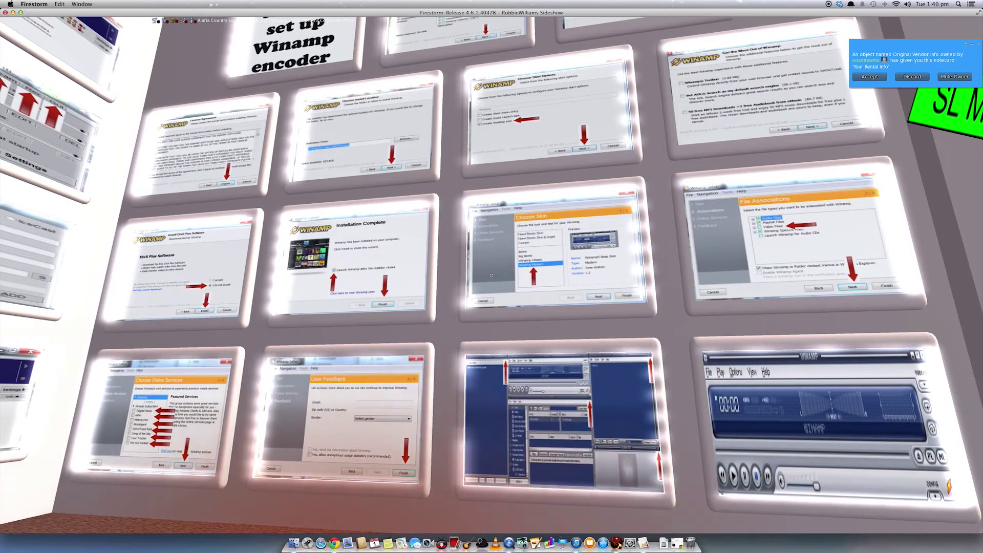
key("Left")
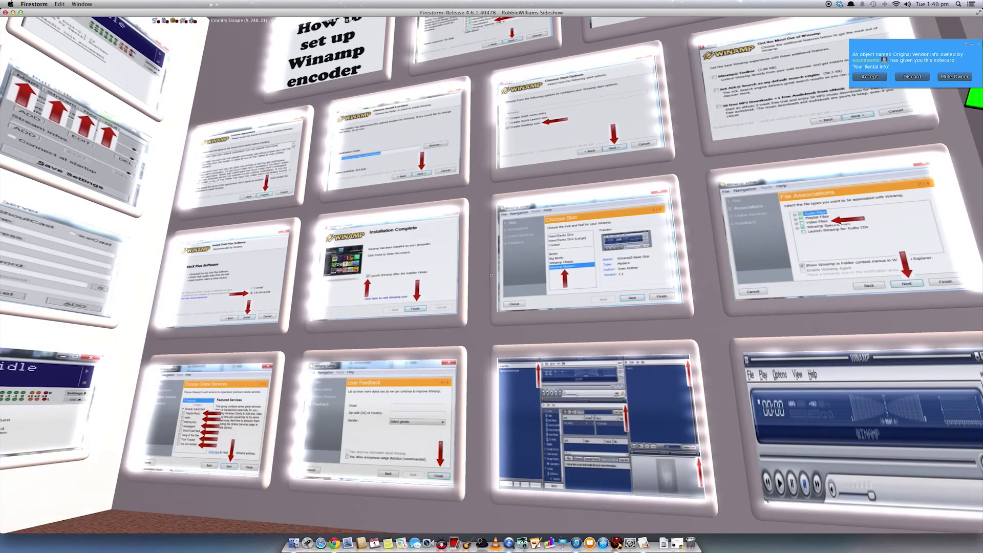
key("Right")
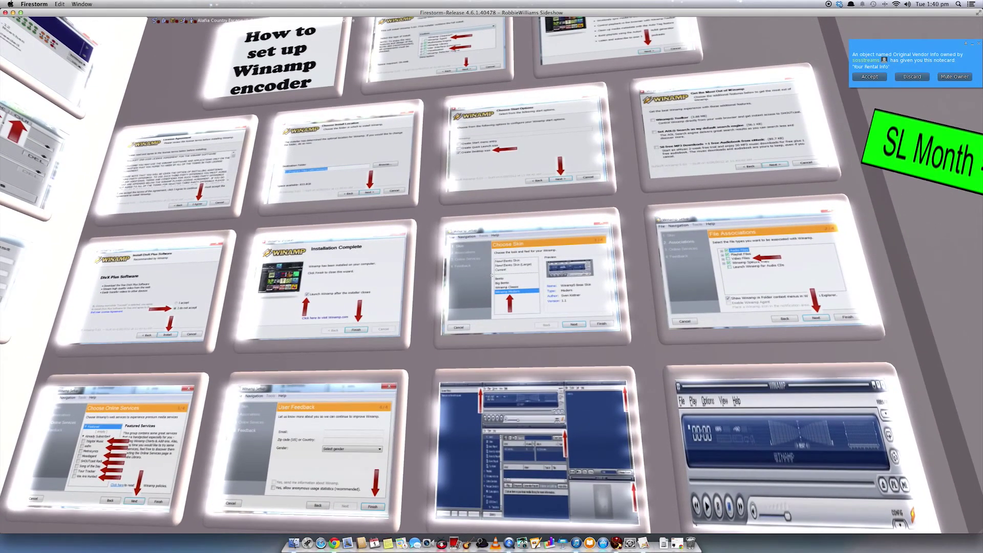
key("Left")
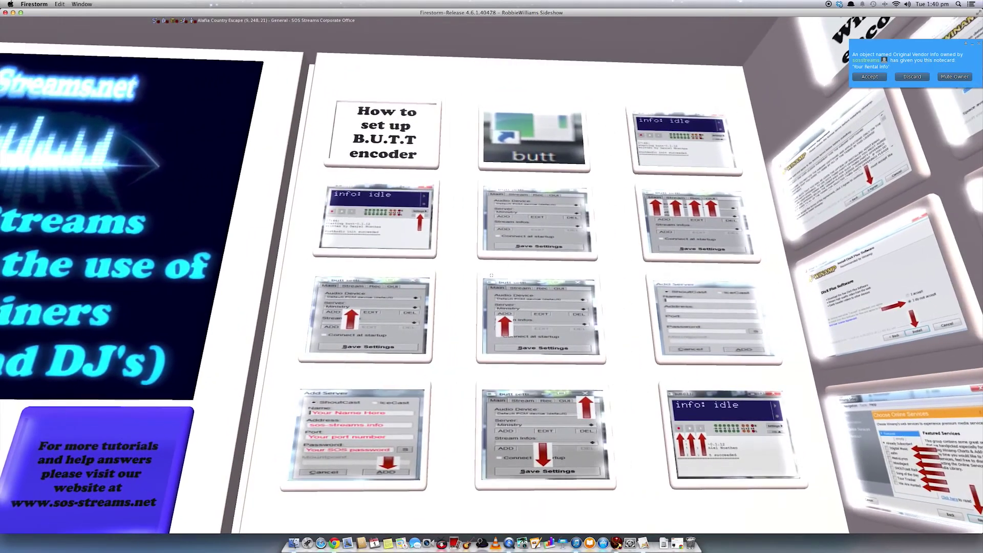
key("Right")
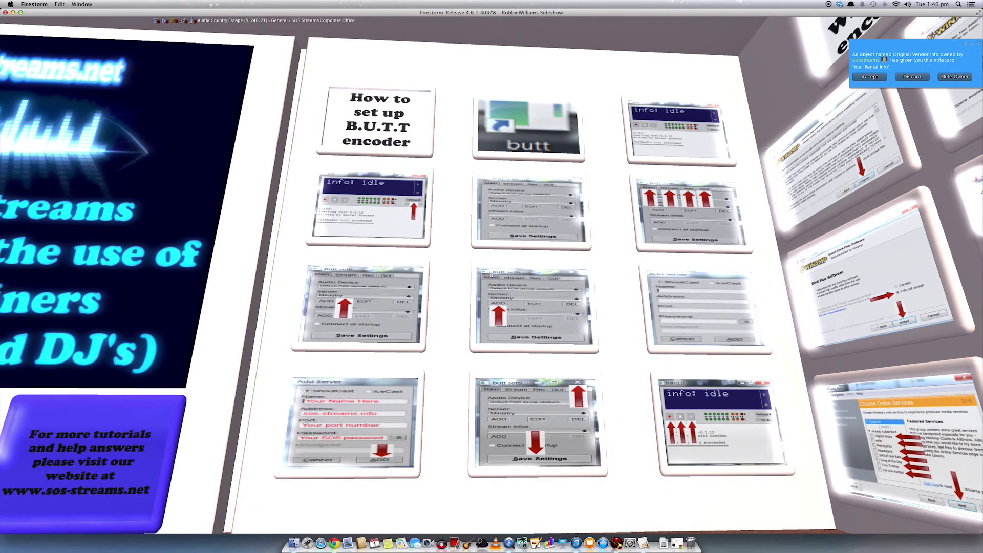
key("Right")
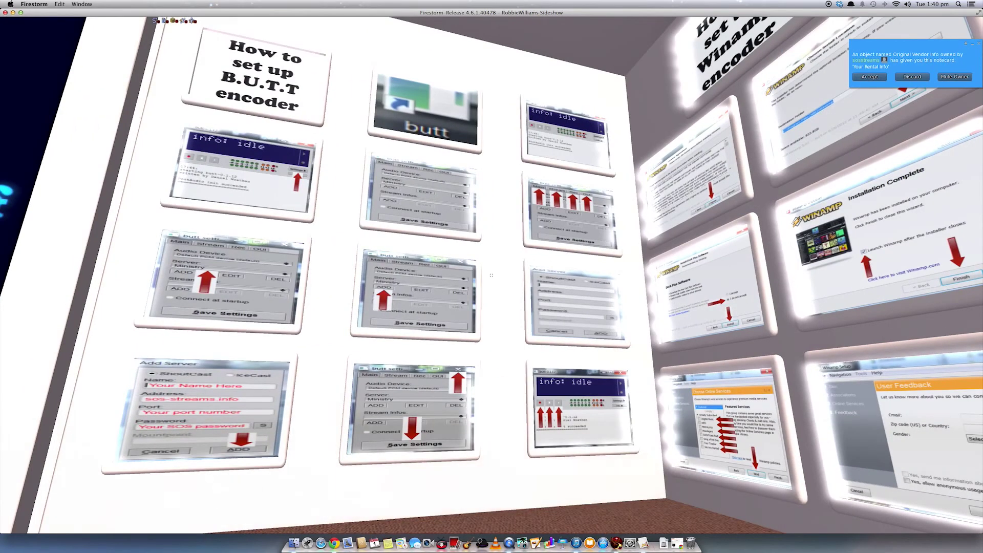
key("Escape")
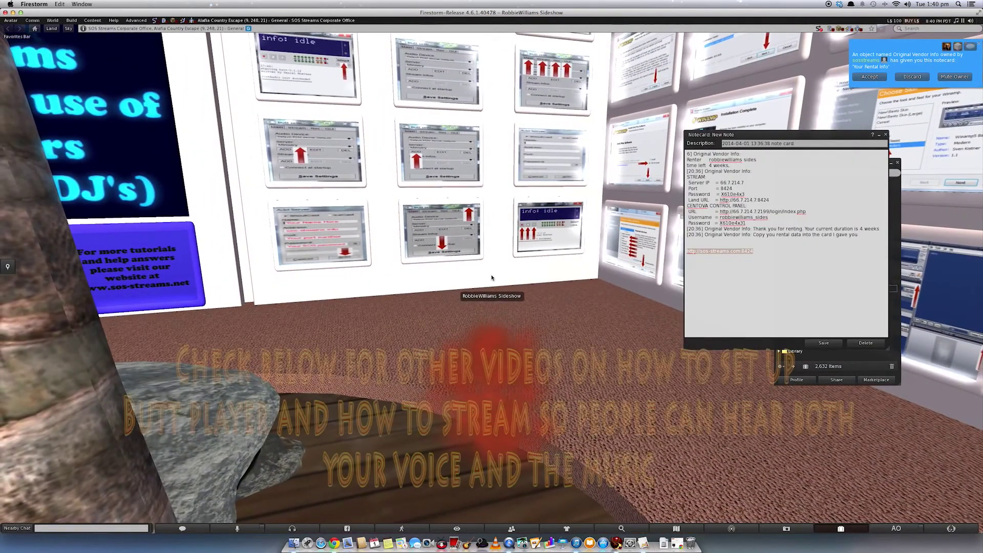